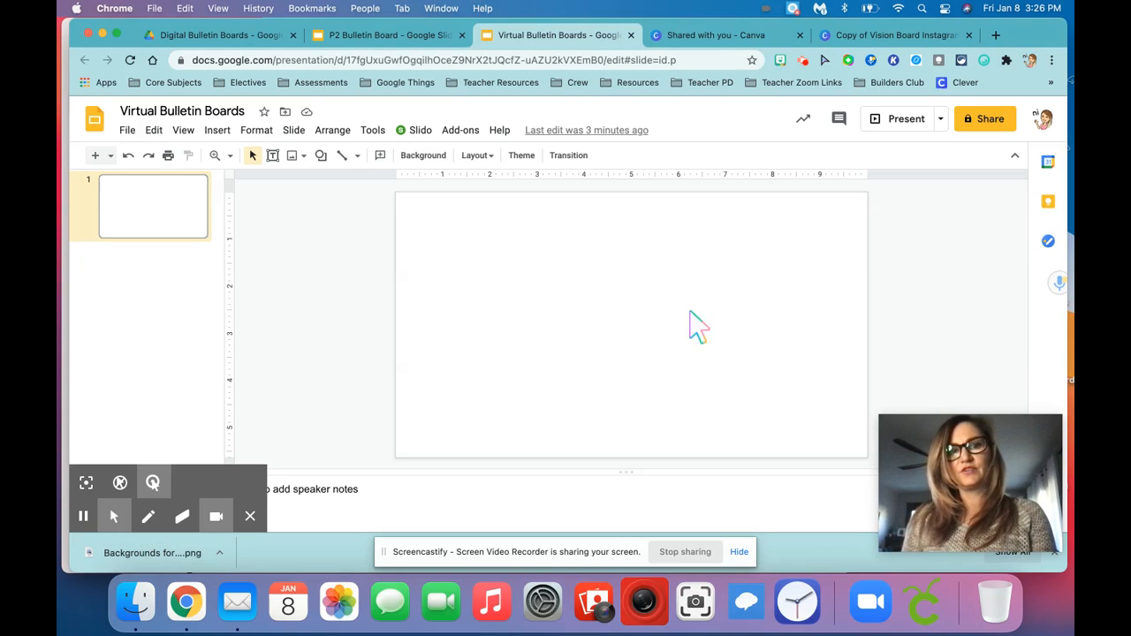
Set the downloaded Backgrounds for....png brick wall and wood image as the slide's background
click(432, 157)
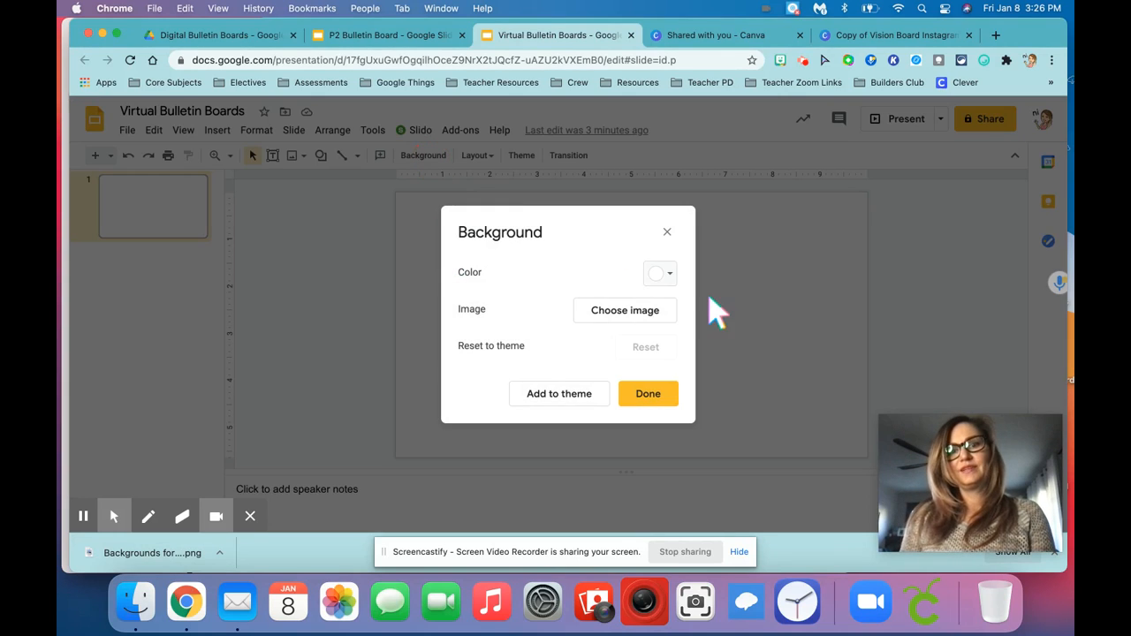
click(673, 312)
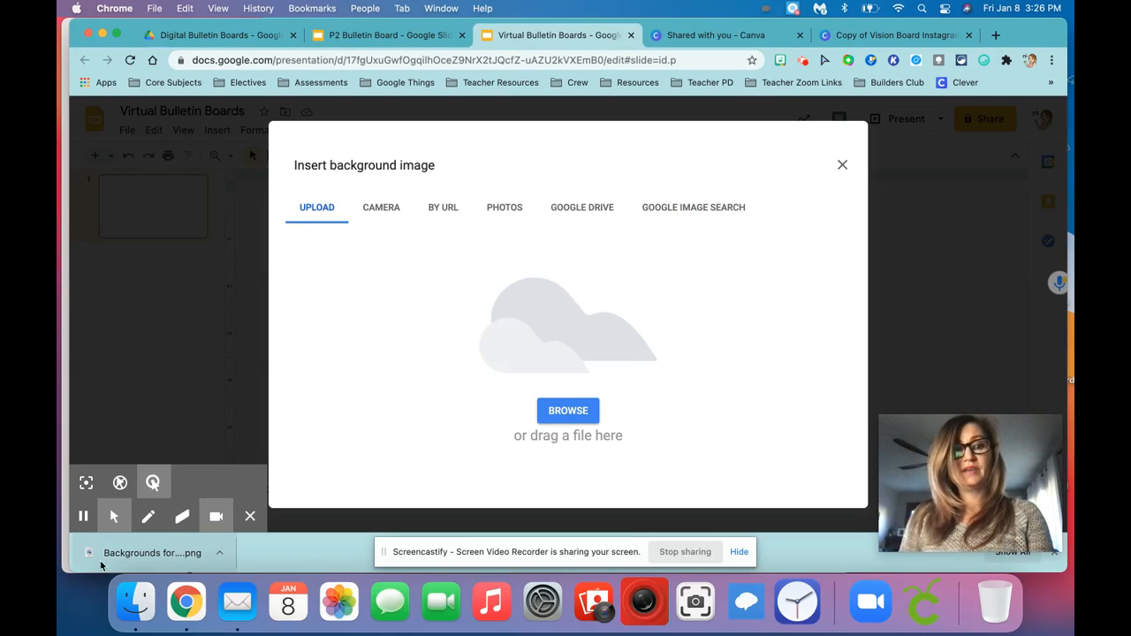
drag(102, 565, 588, 340)
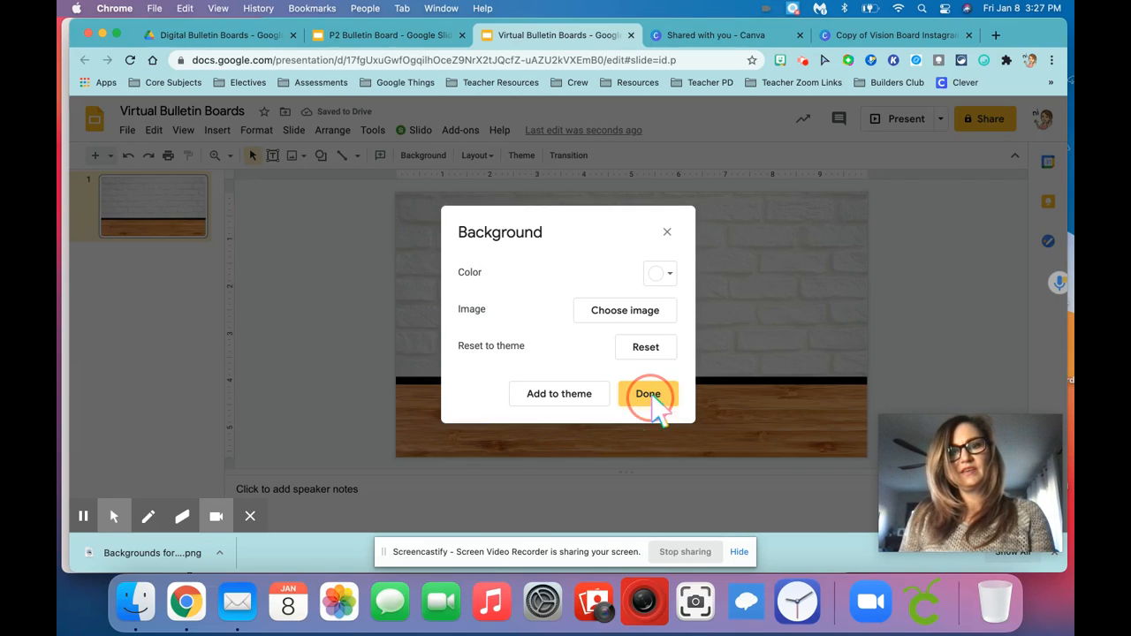
click(650, 402)
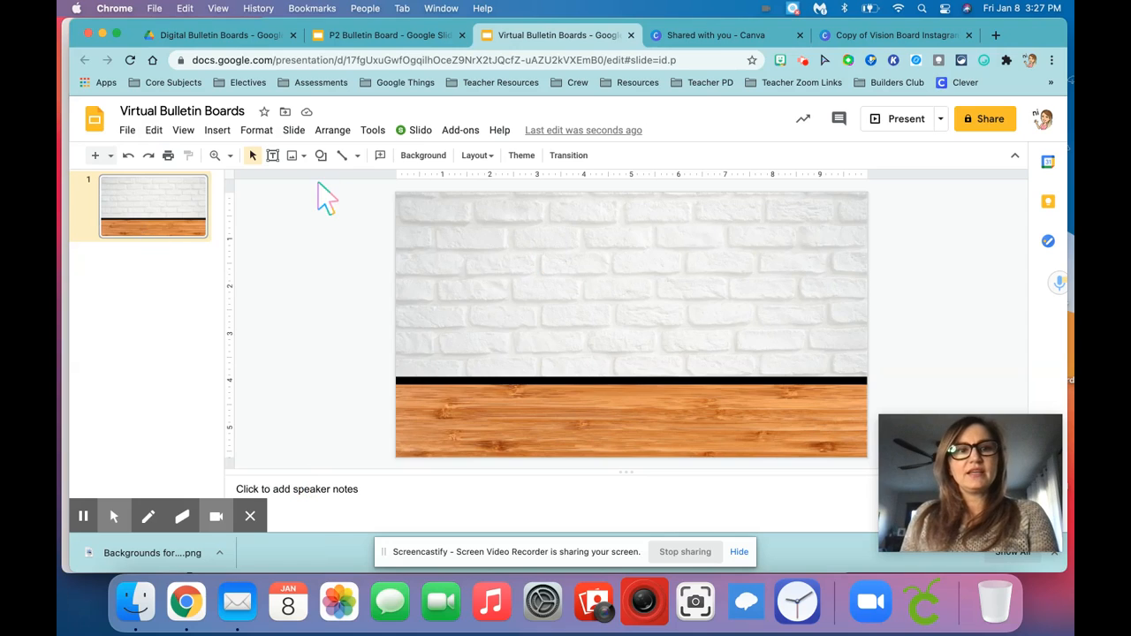
Add a wide text box across the upper part of the slide reading "Sliding into 2021 like..."
click(272, 155)
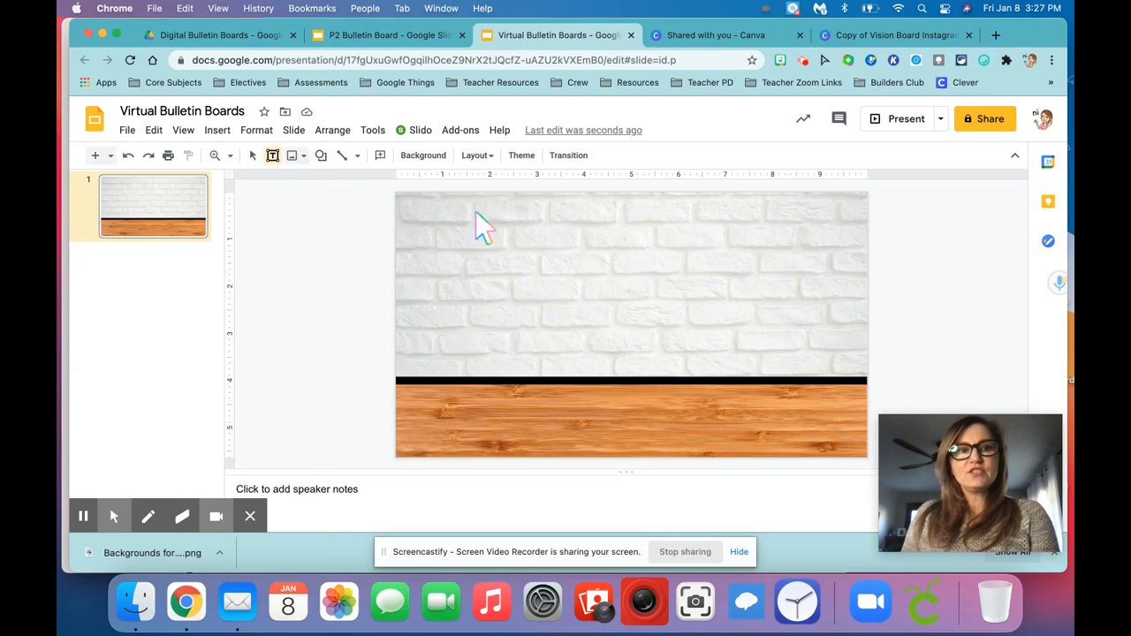
drag(412, 202, 825, 232)
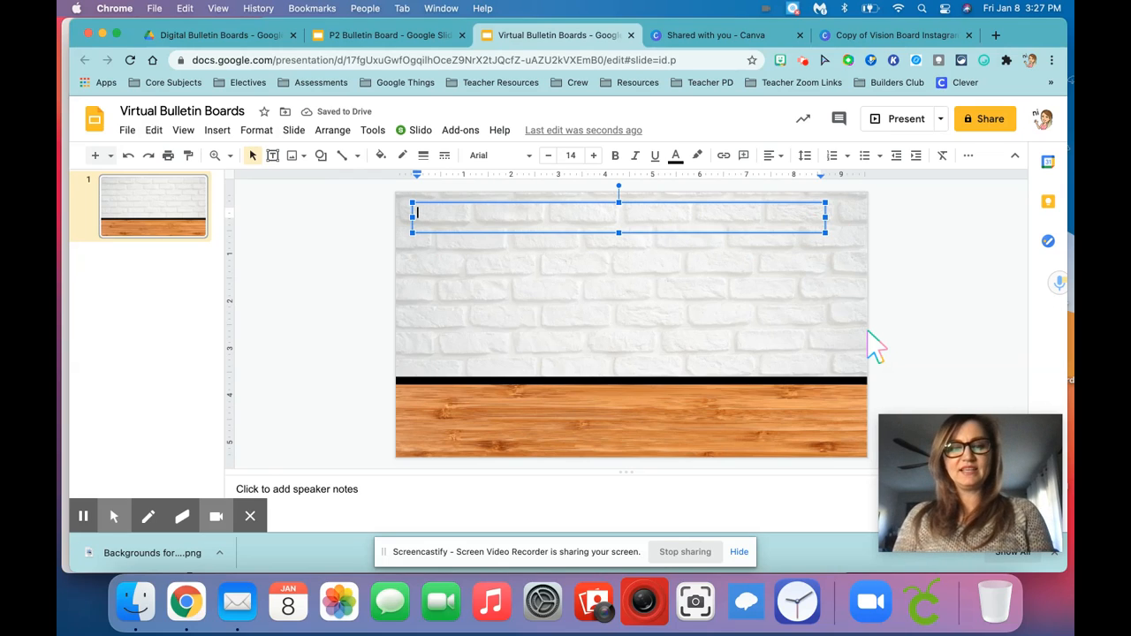
text(Sliding into)
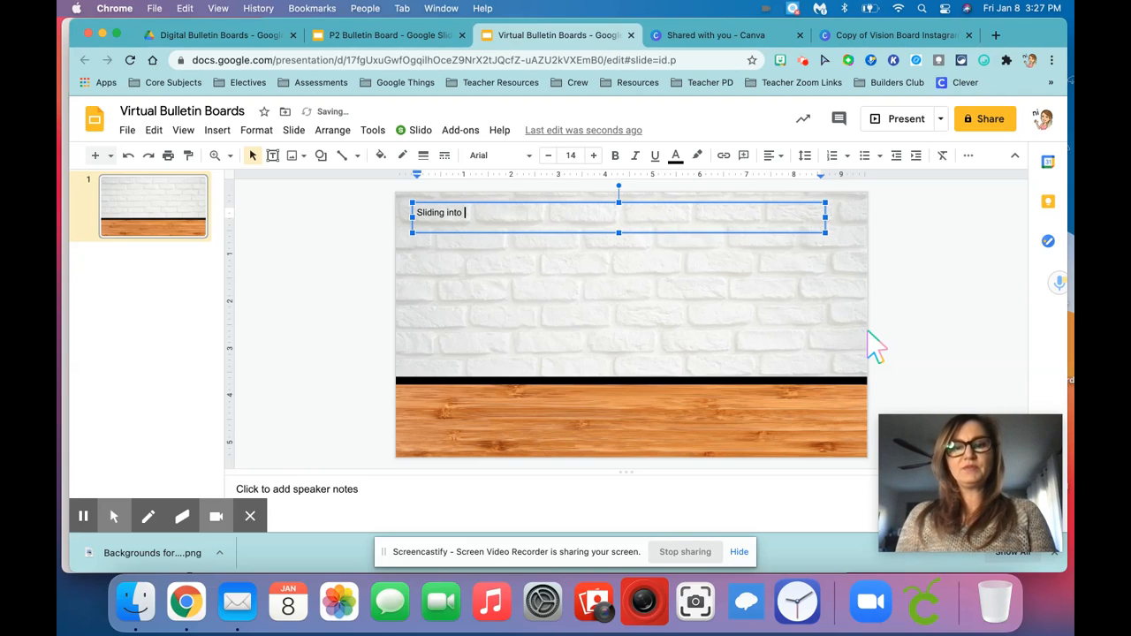
text( 2021 like...)
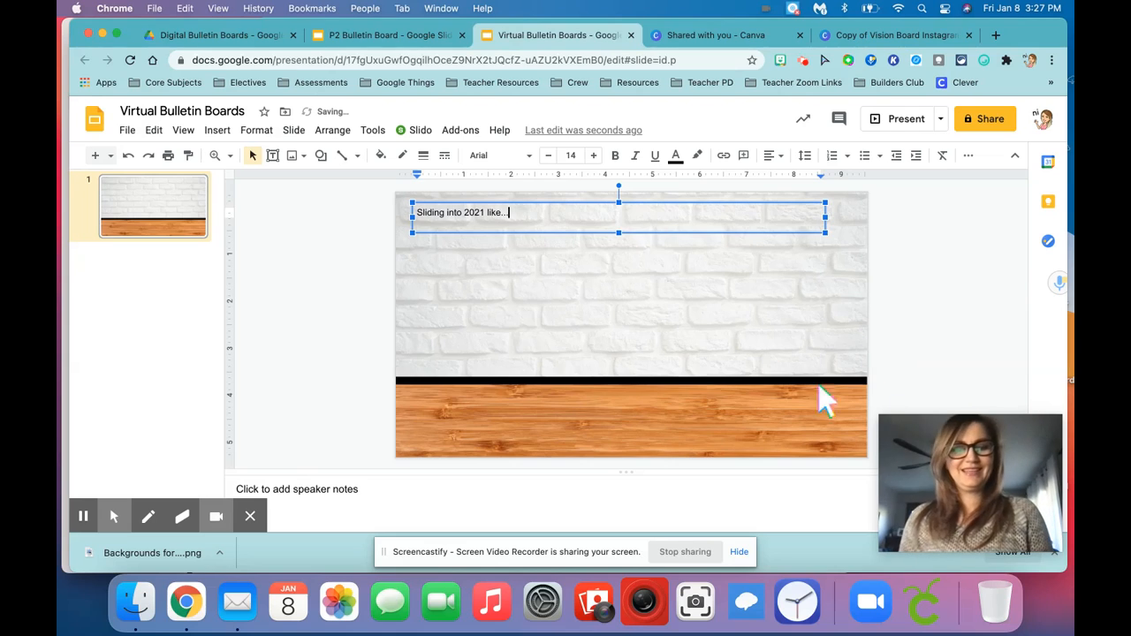
Format all of the title text in Londrina Solid Normal at size 36
key(super+a)
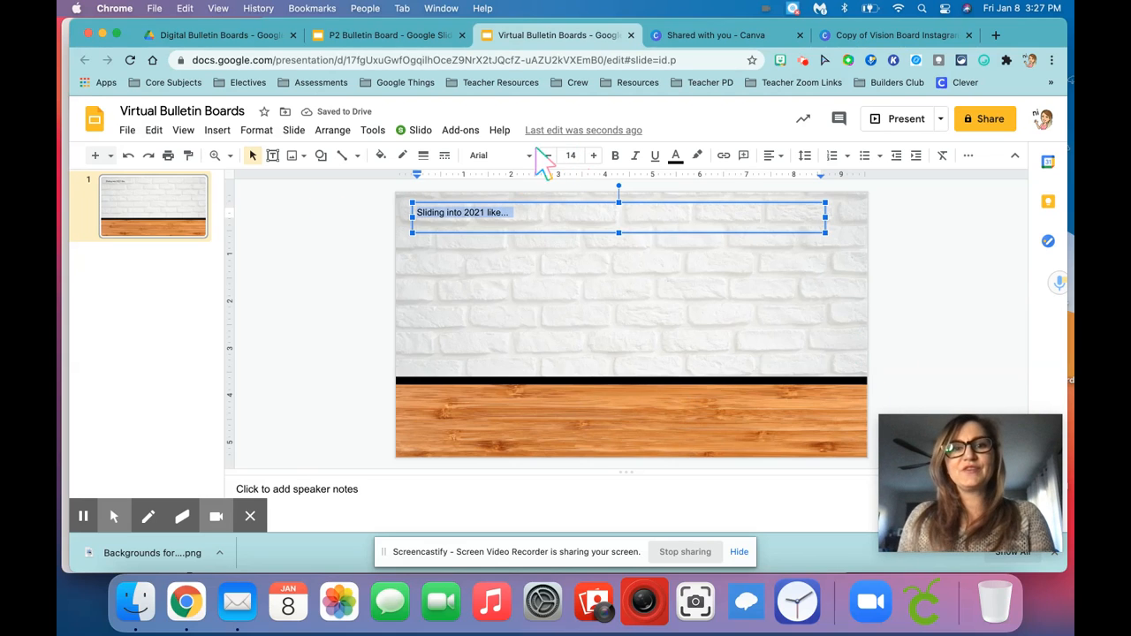
click(525, 157)
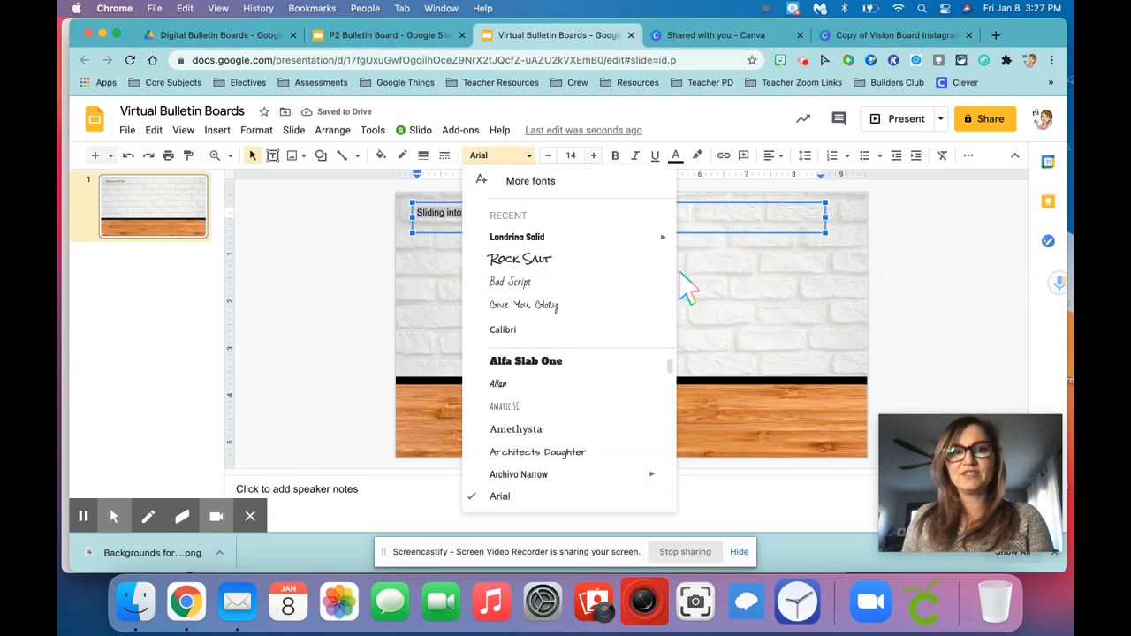
mouse_move(581, 241)
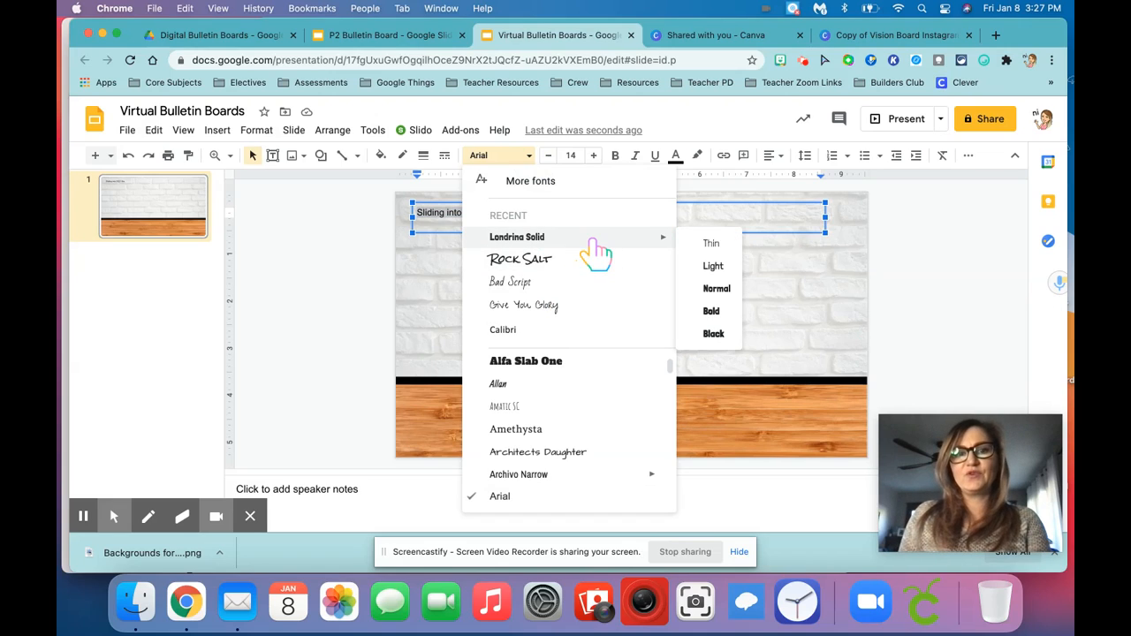
click(716, 289)
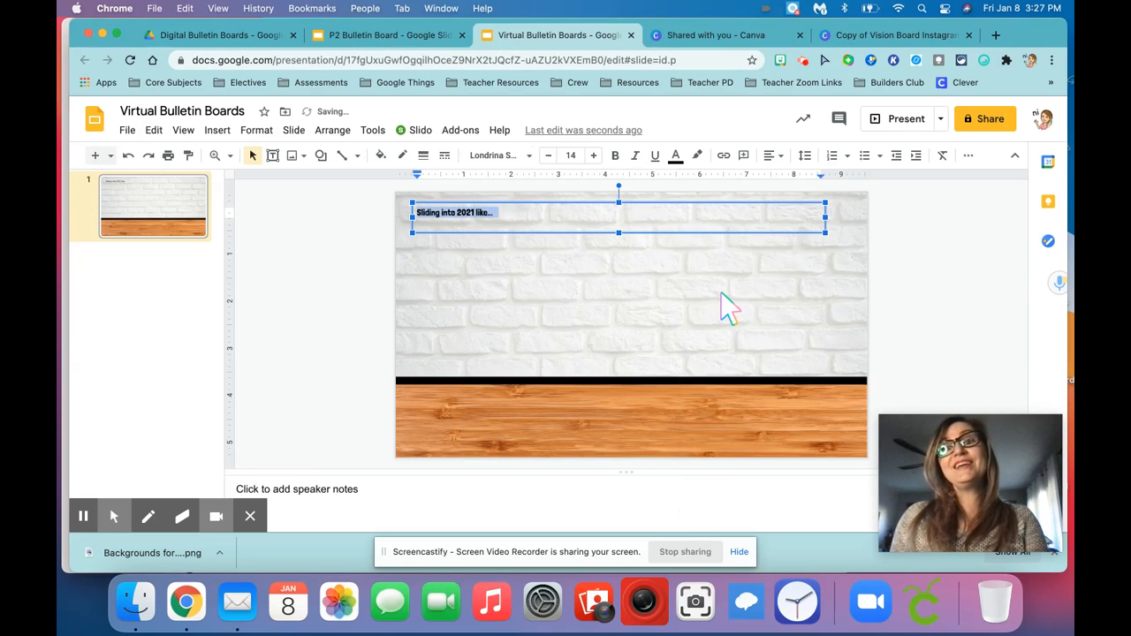
click(574, 156)
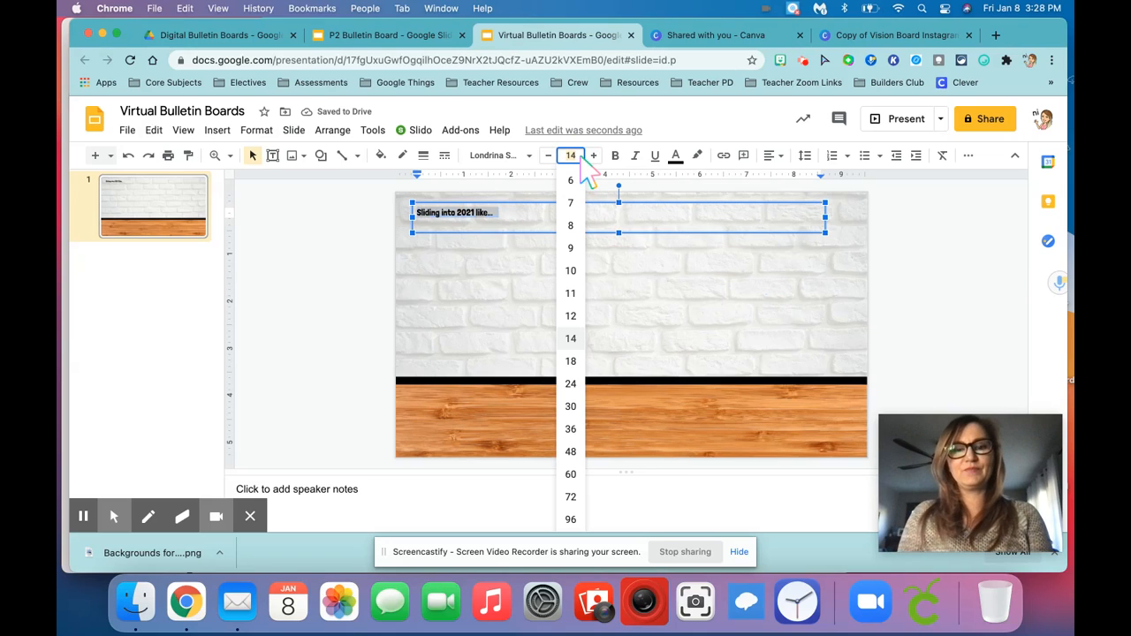
text(36)
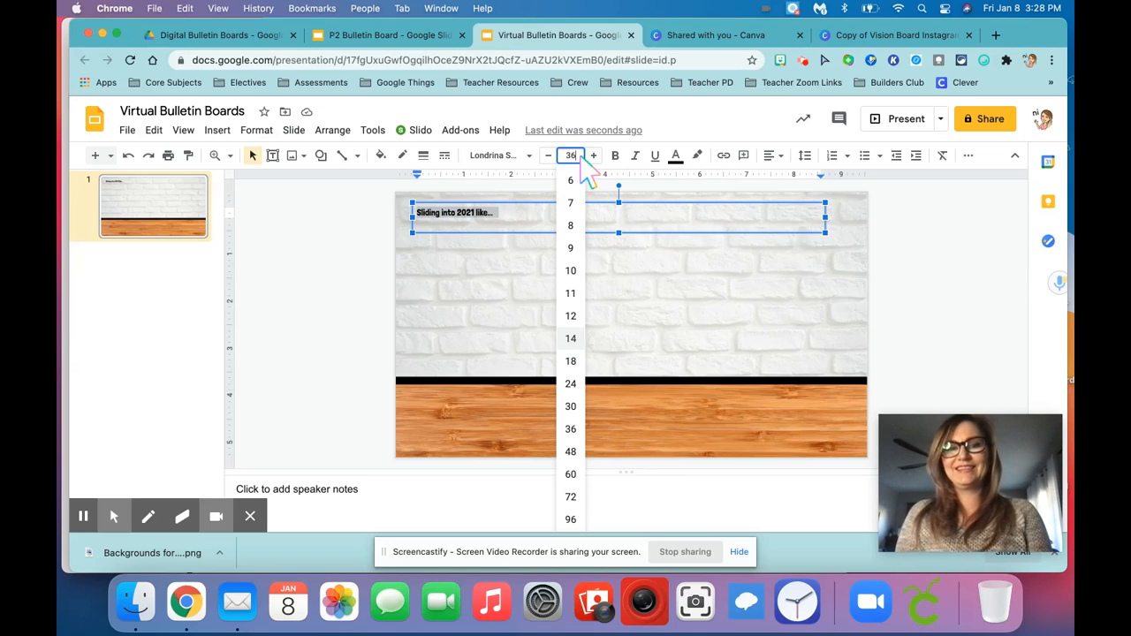
key(Return)
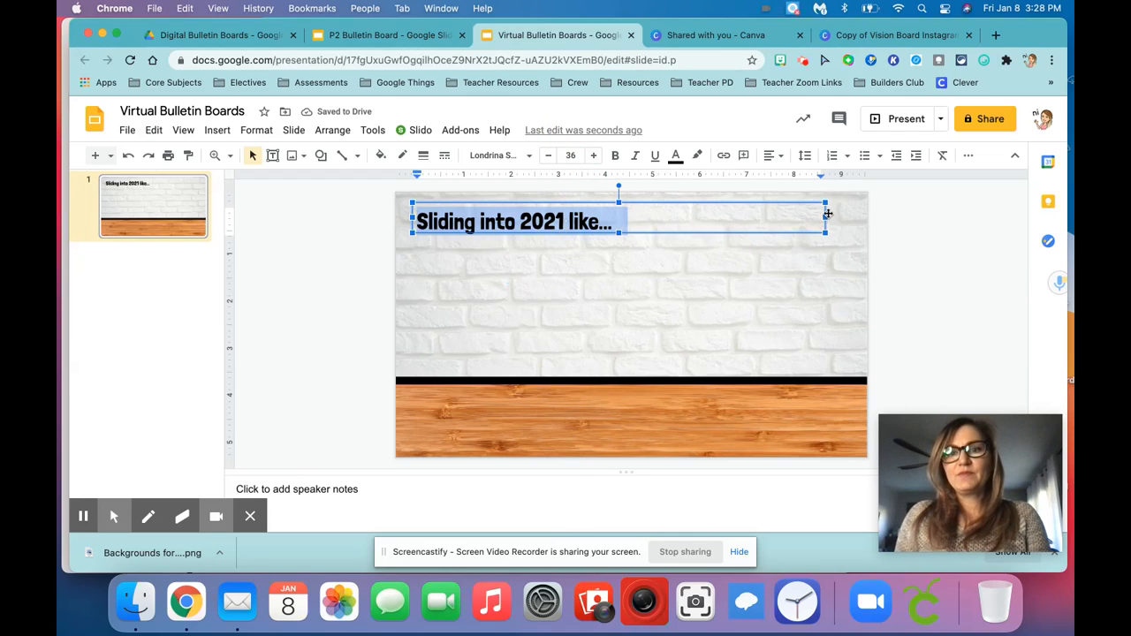
Narrow the title's text box to fit its text and give it a drop shadow
drag(826, 217, 624, 221)
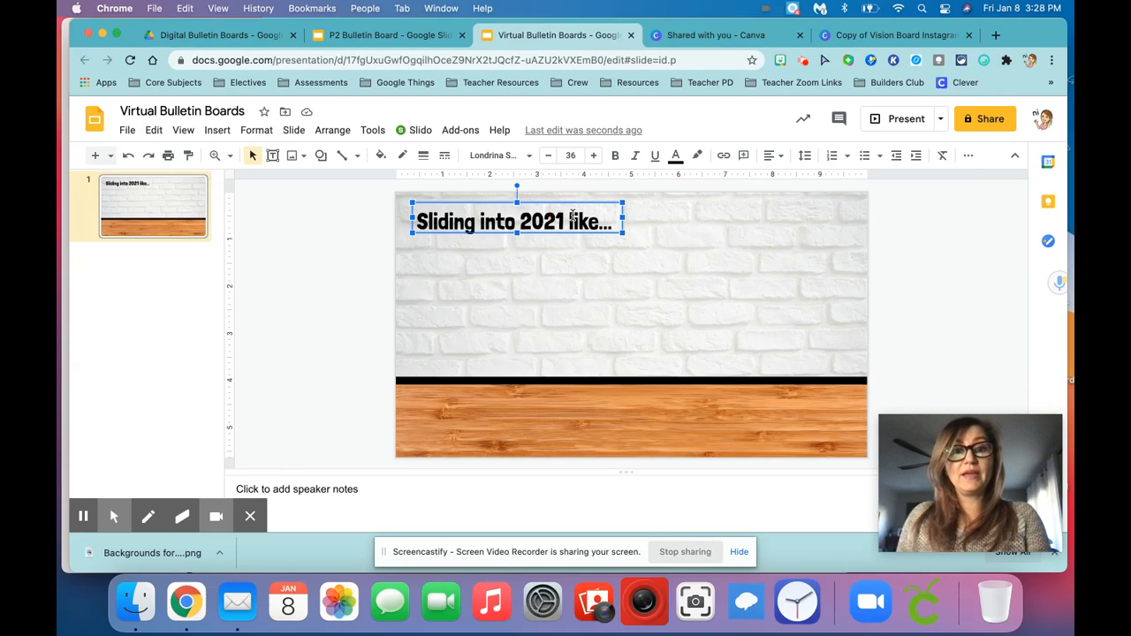
click(616, 251)
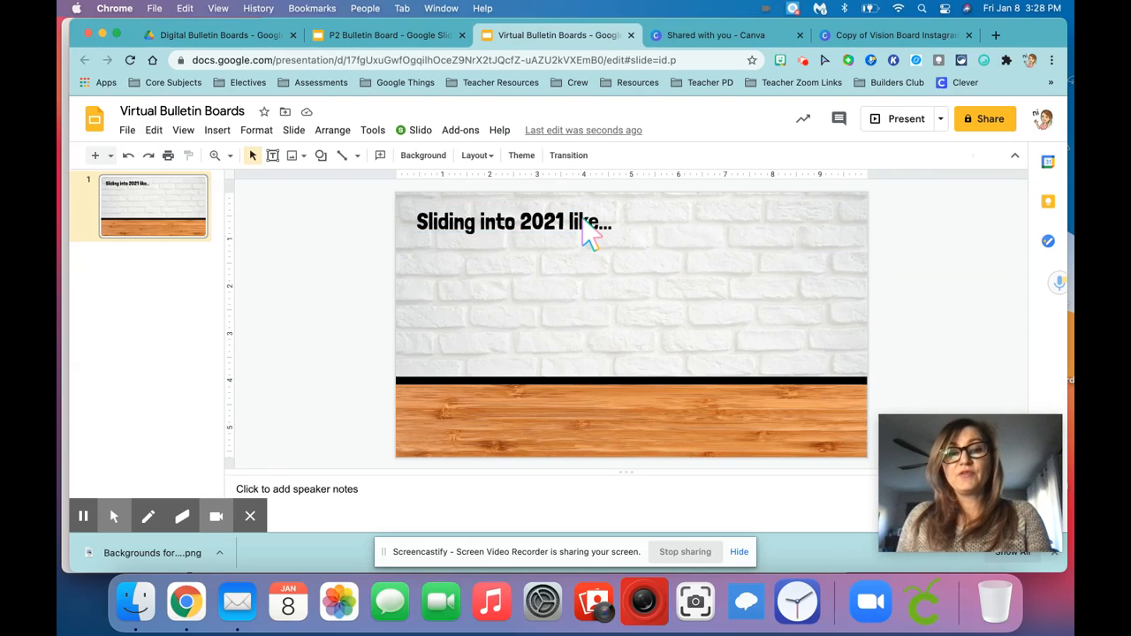
click(584, 219)
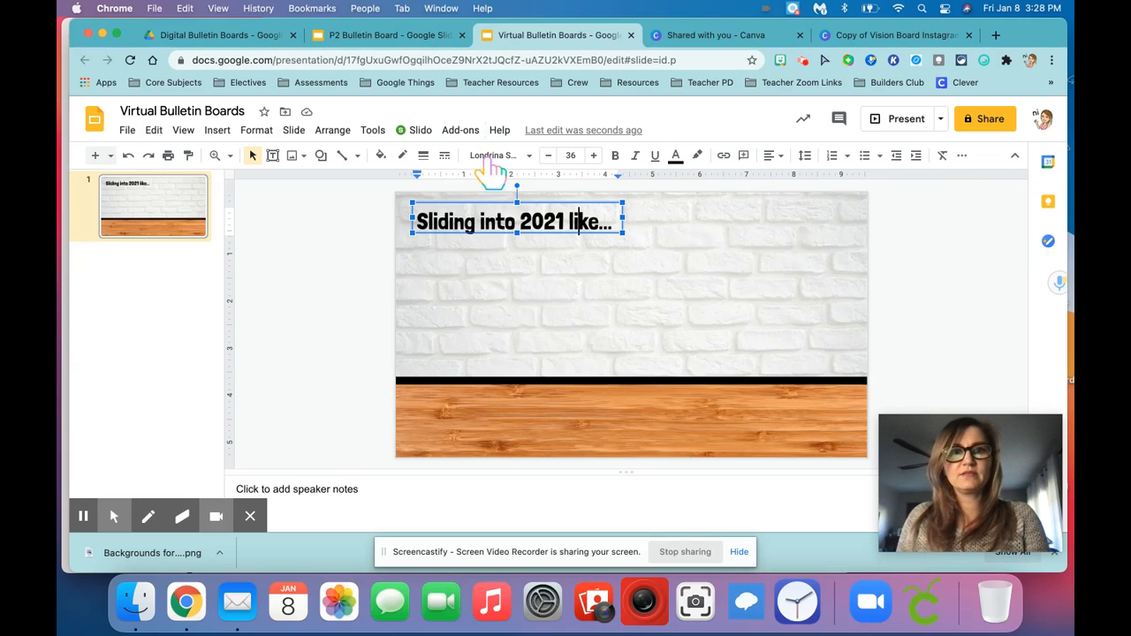
click(265, 131)
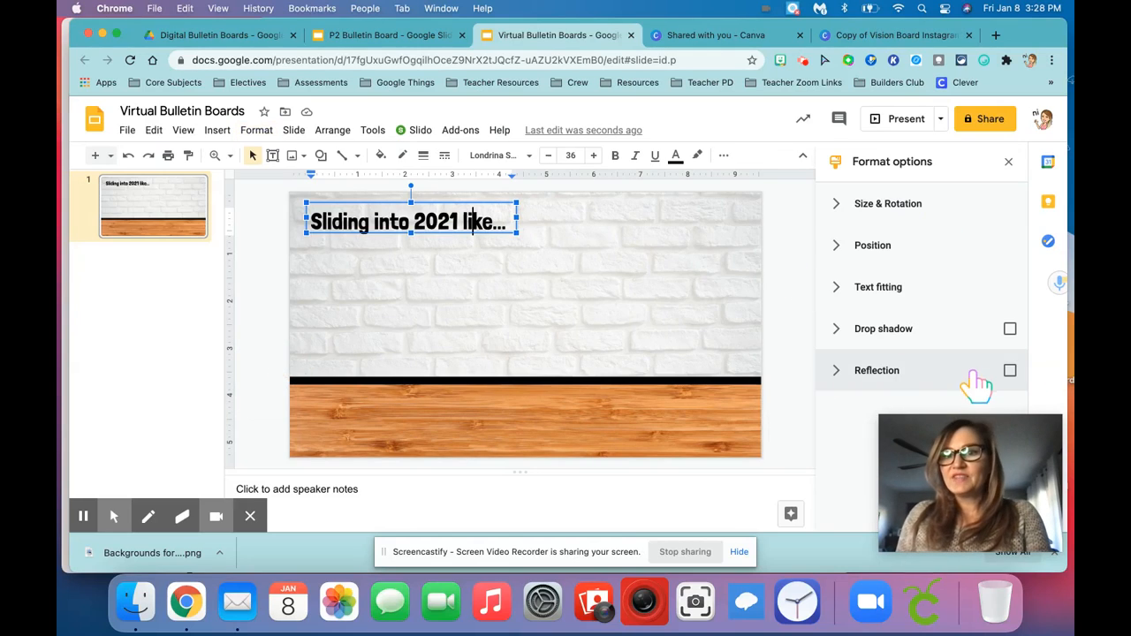
click(1010, 330)
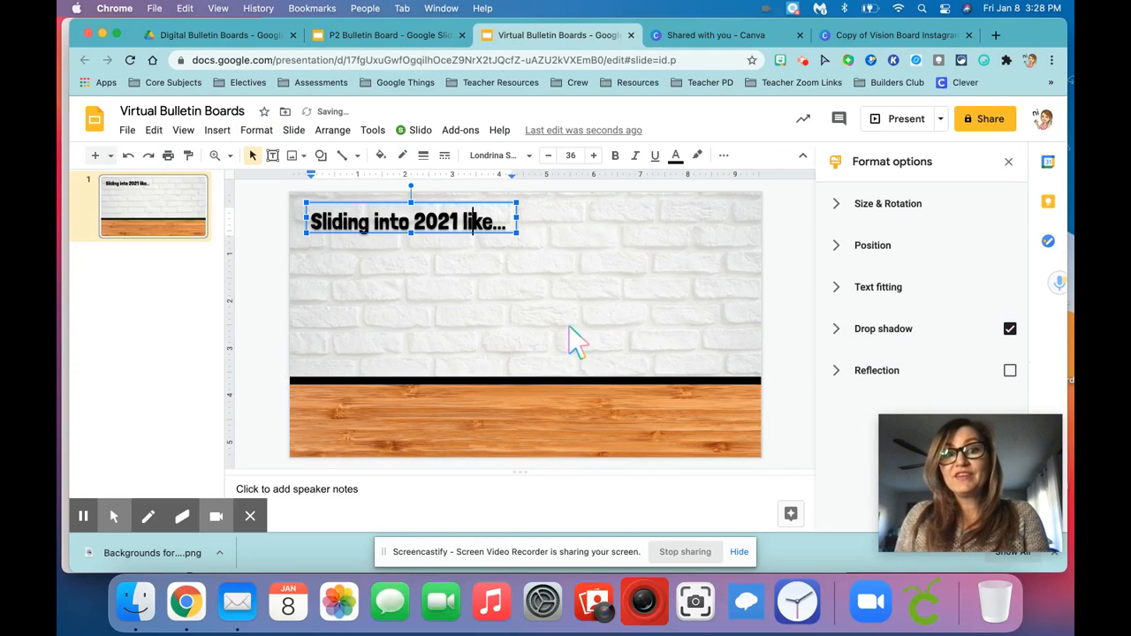
click(688, 378)
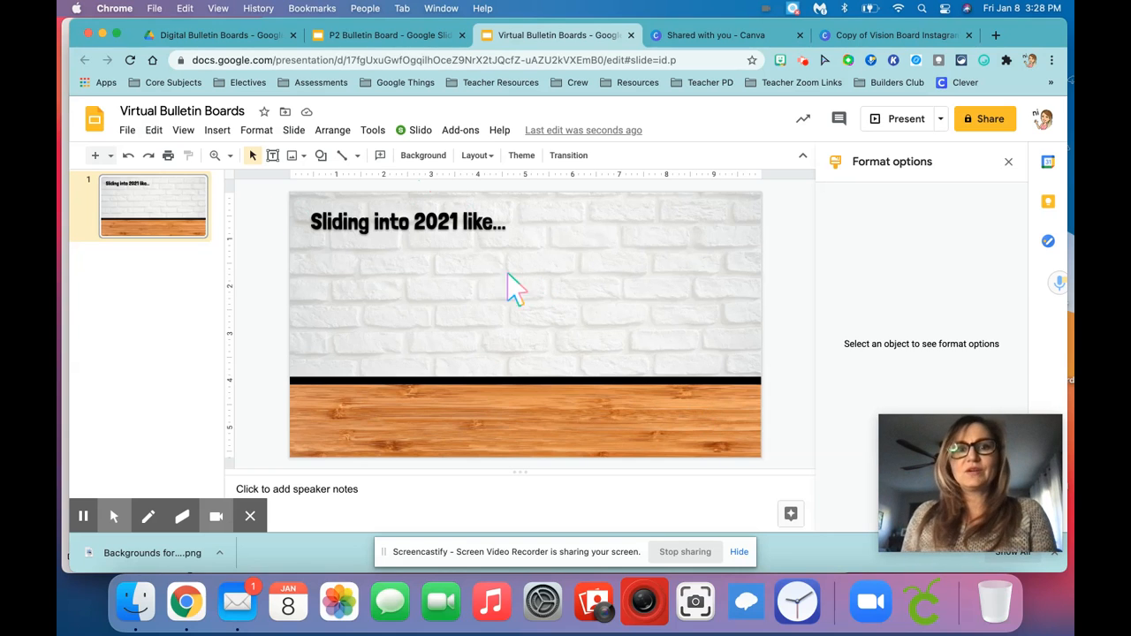
Copy the recent sliding-pose Bitmoji with outstretched arms onto the slide and place it in the slide's lower-right corner
click(803, 60)
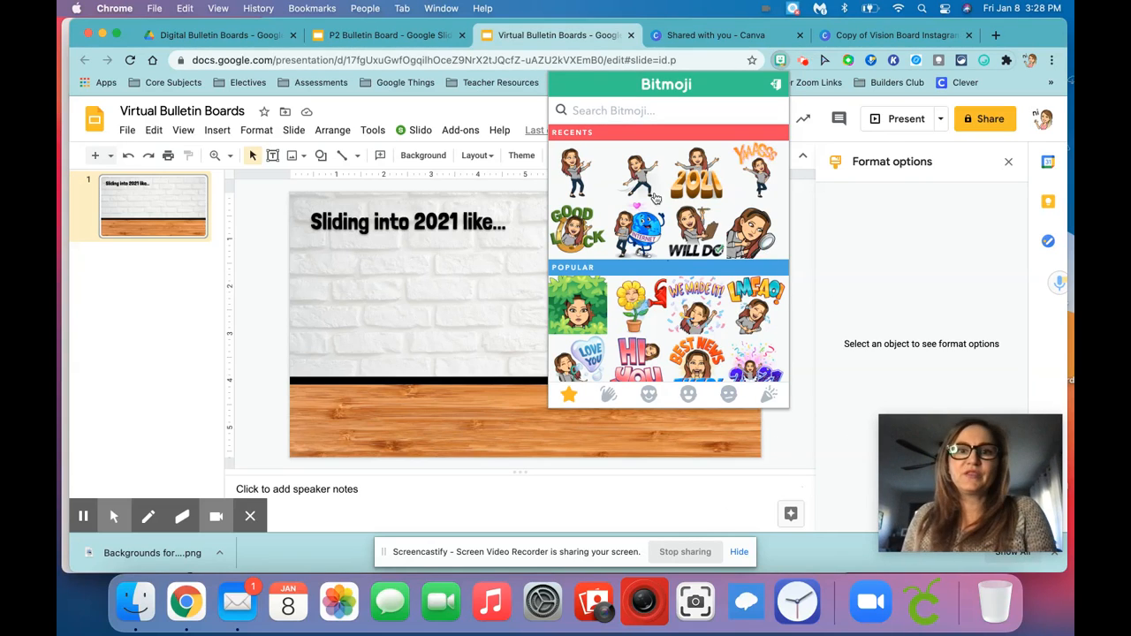
click(638, 170)
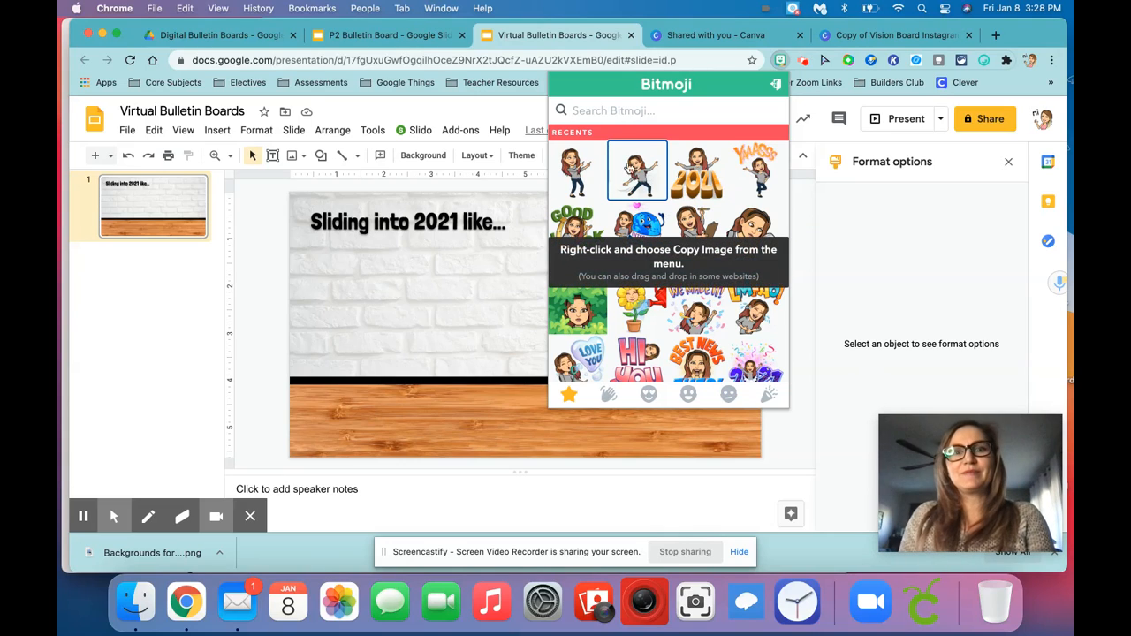
right_click(644, 181)
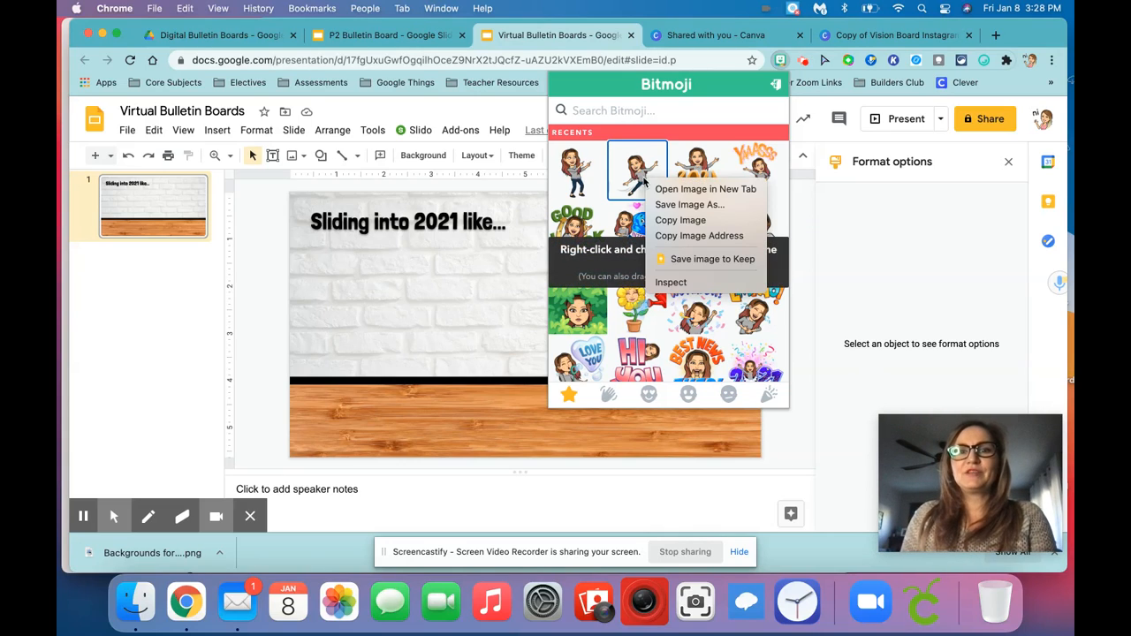
click(681, 220)
click(506, 313)
key(super+v)
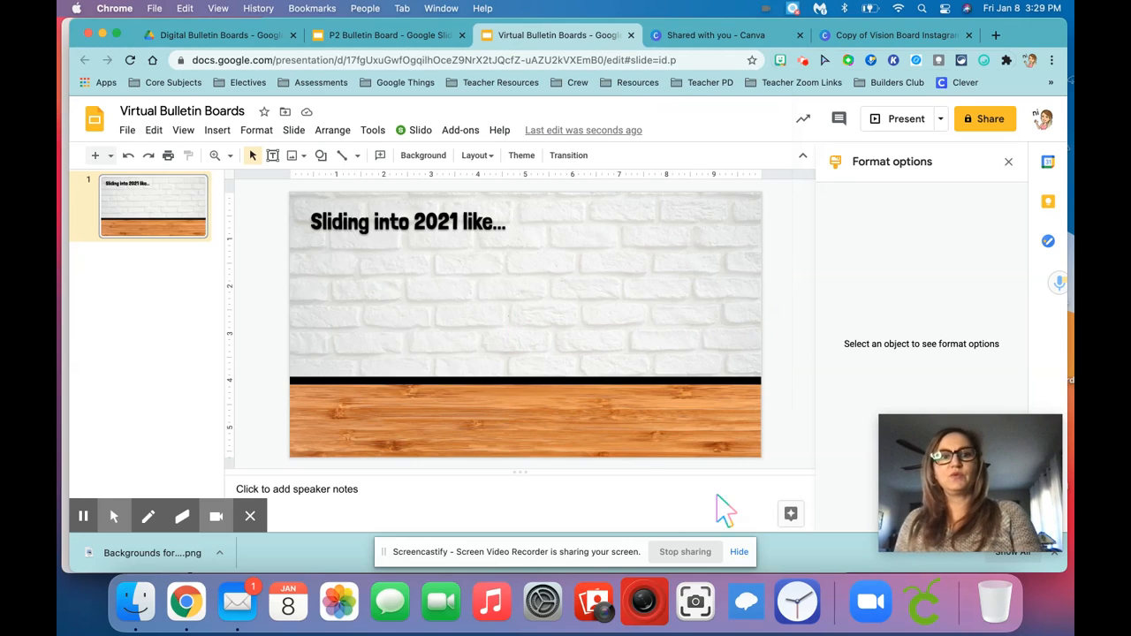
drag(600, 366, 698, 368)
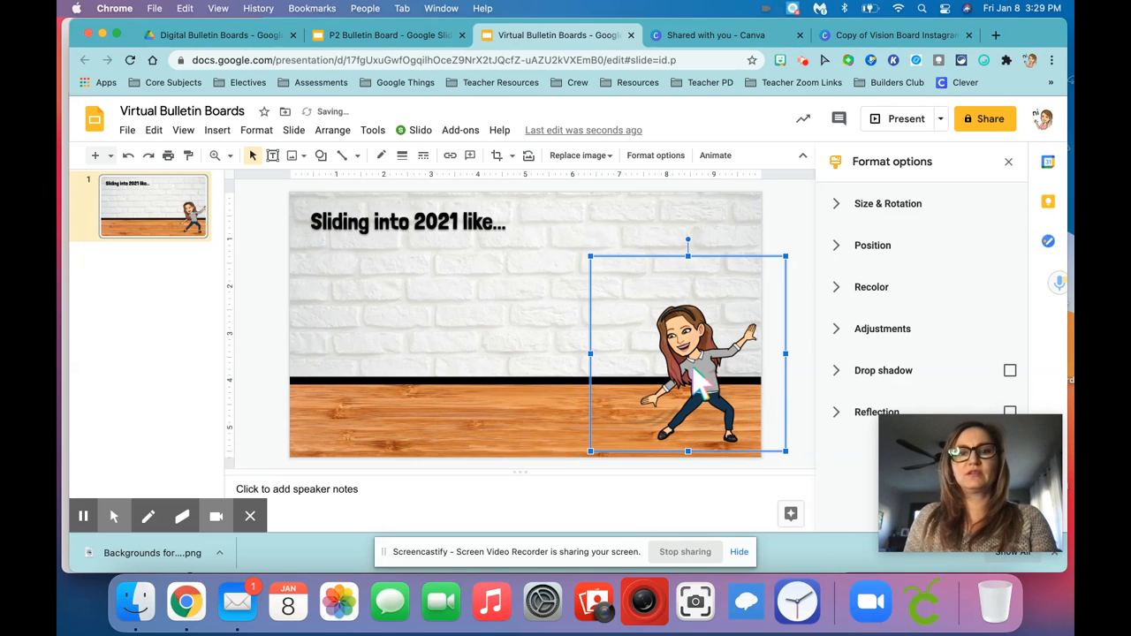
click(554, 412)
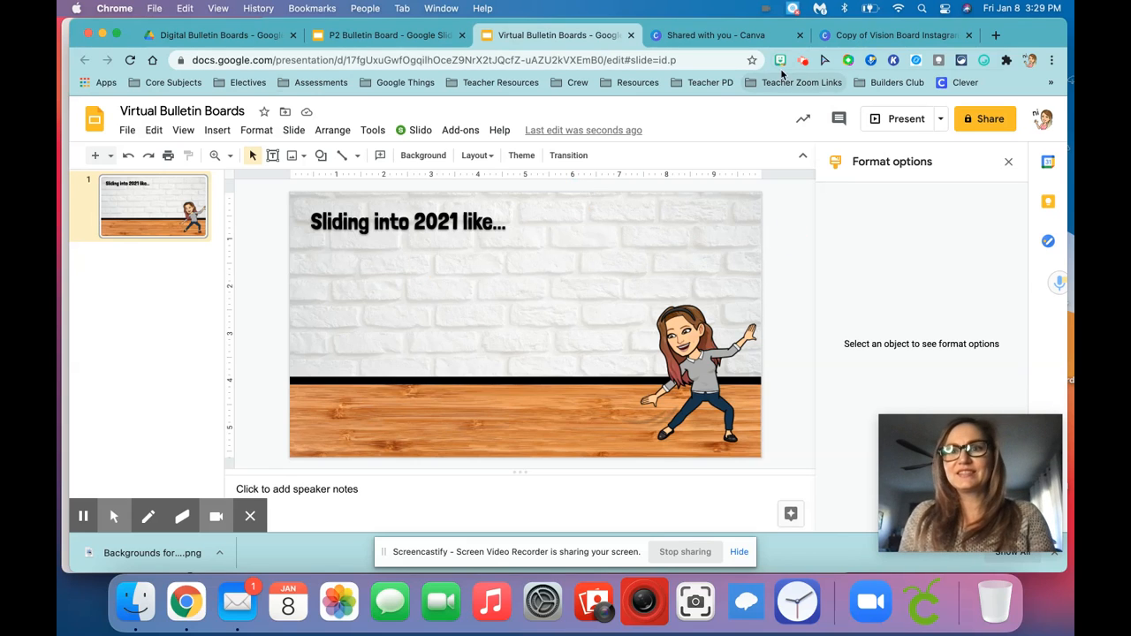
Switch to the Canva vision board design and take a screenshot cropped to the page 5 collage
click(889, 36)
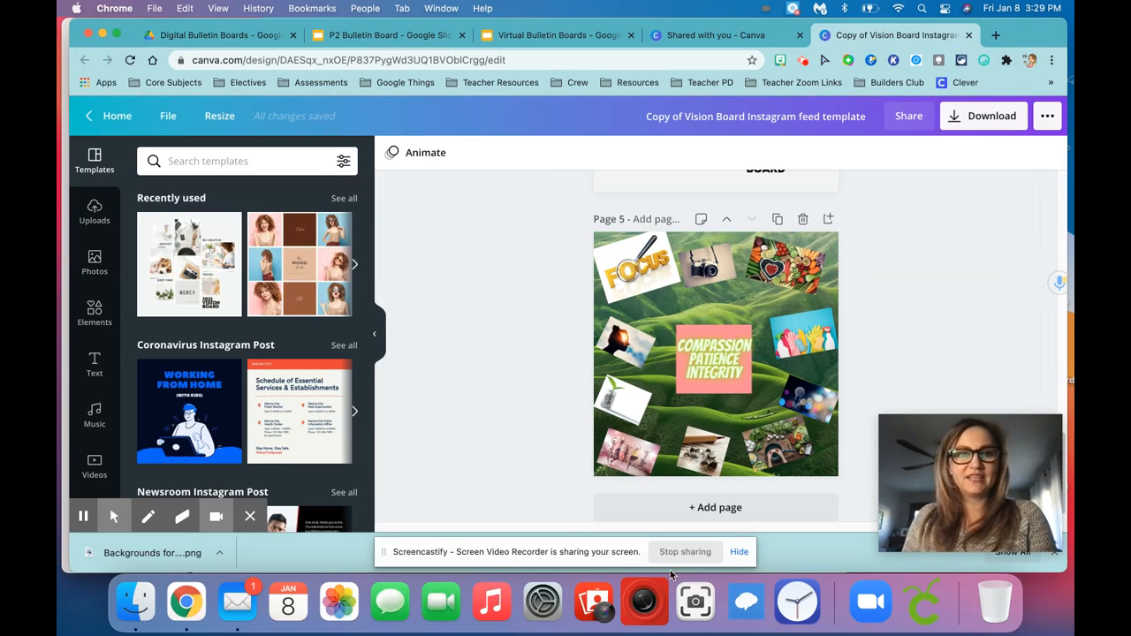
click(696, 610)
drag(678, 373, 796, 425)
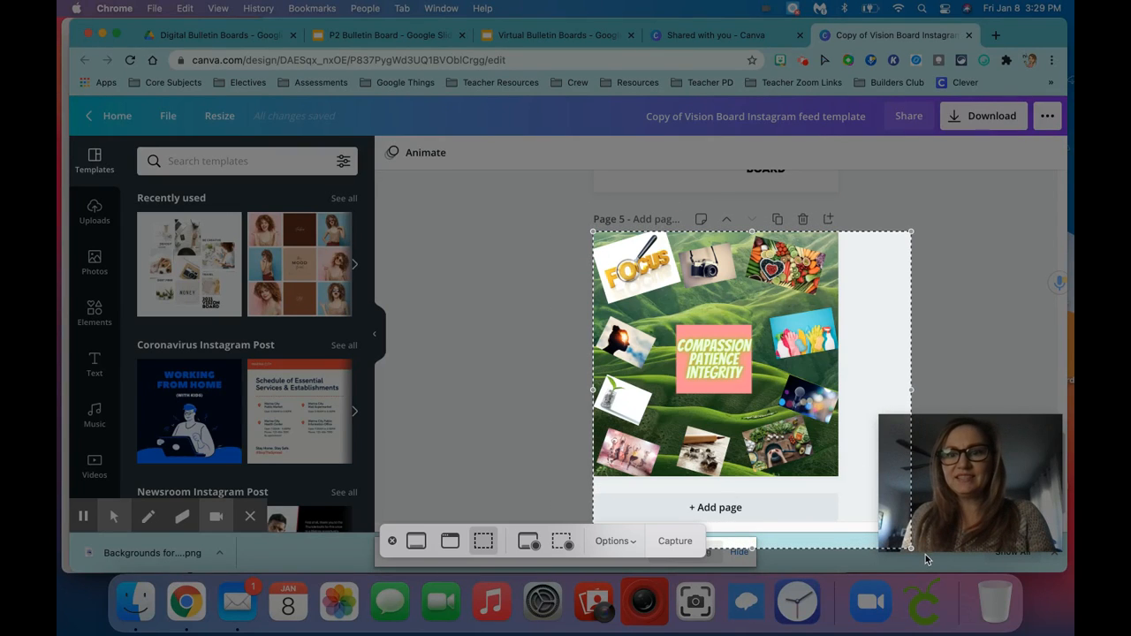
drag(914, 549, 842, 477)
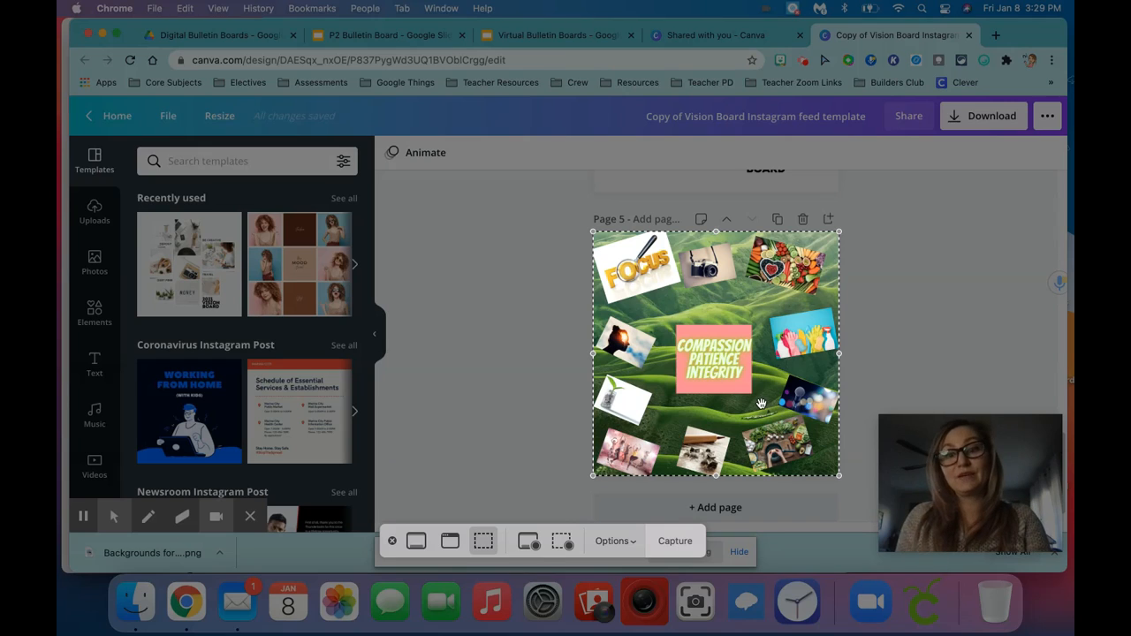
drag(760, 404, 759, 404)
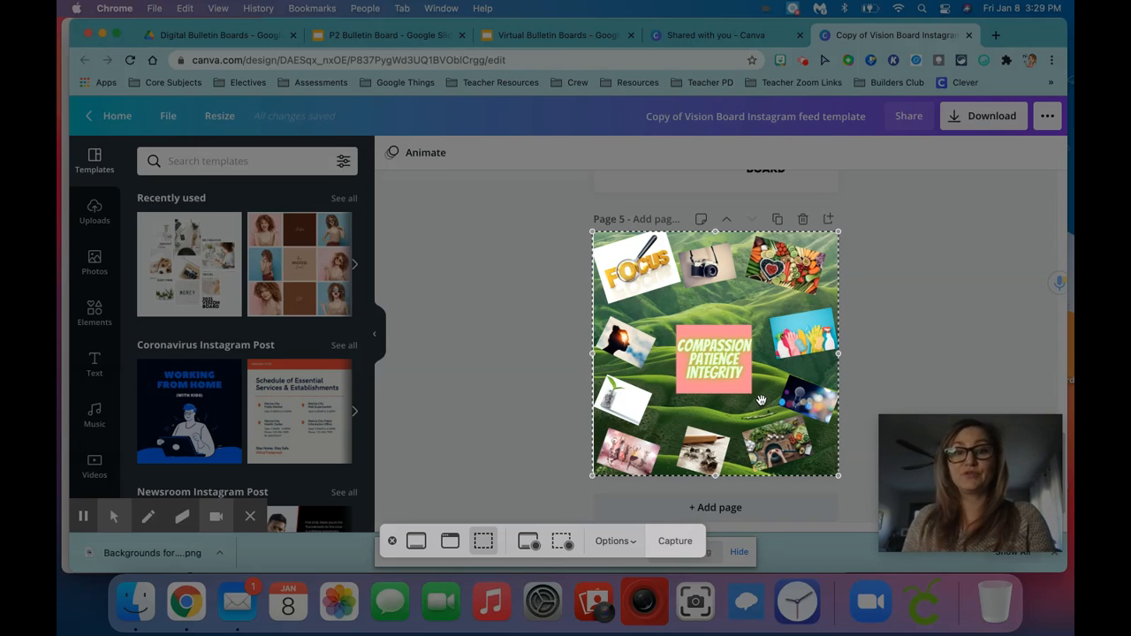
click(674, 540)
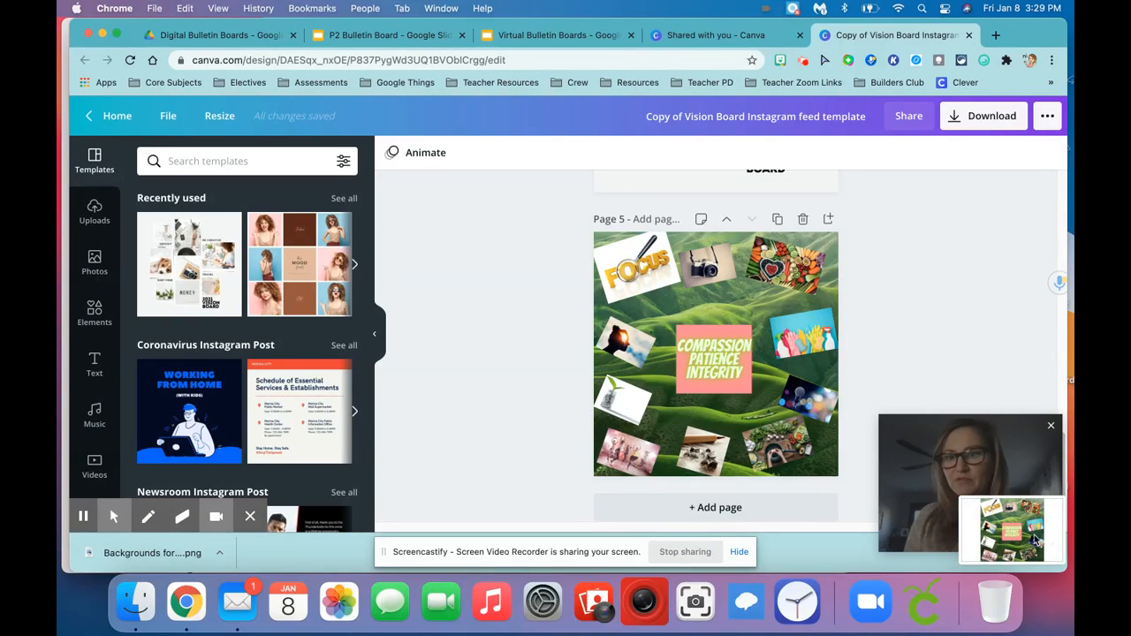
Save the collage screenshot to the clipboard and return to the Virtual Bulletin Boards presentation
right_click(1013, 536)
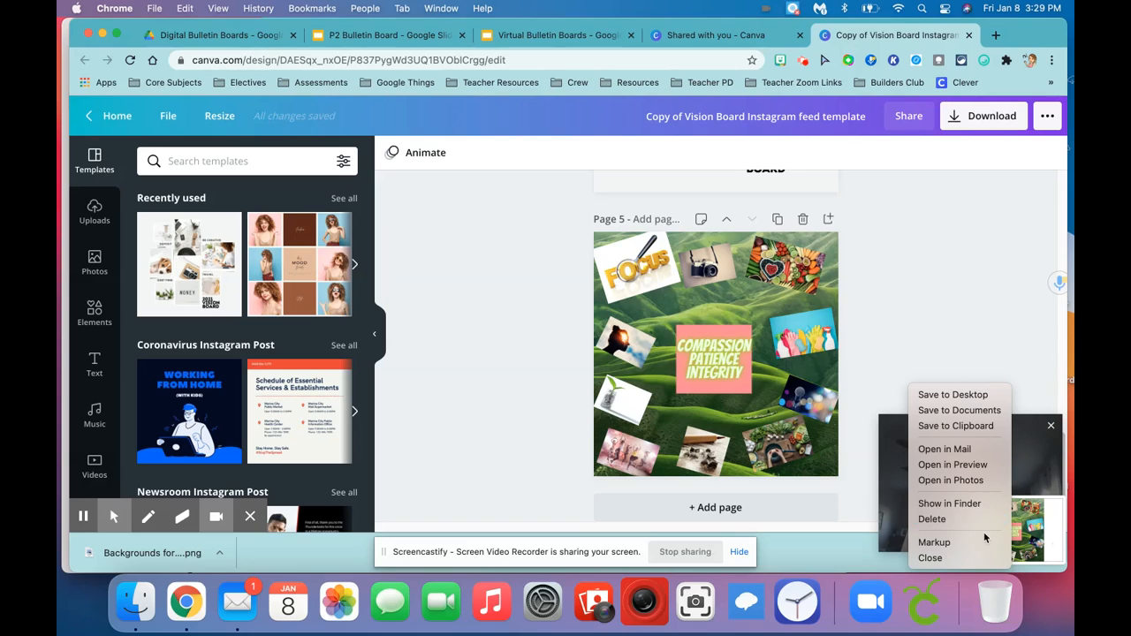
click(983, 426)
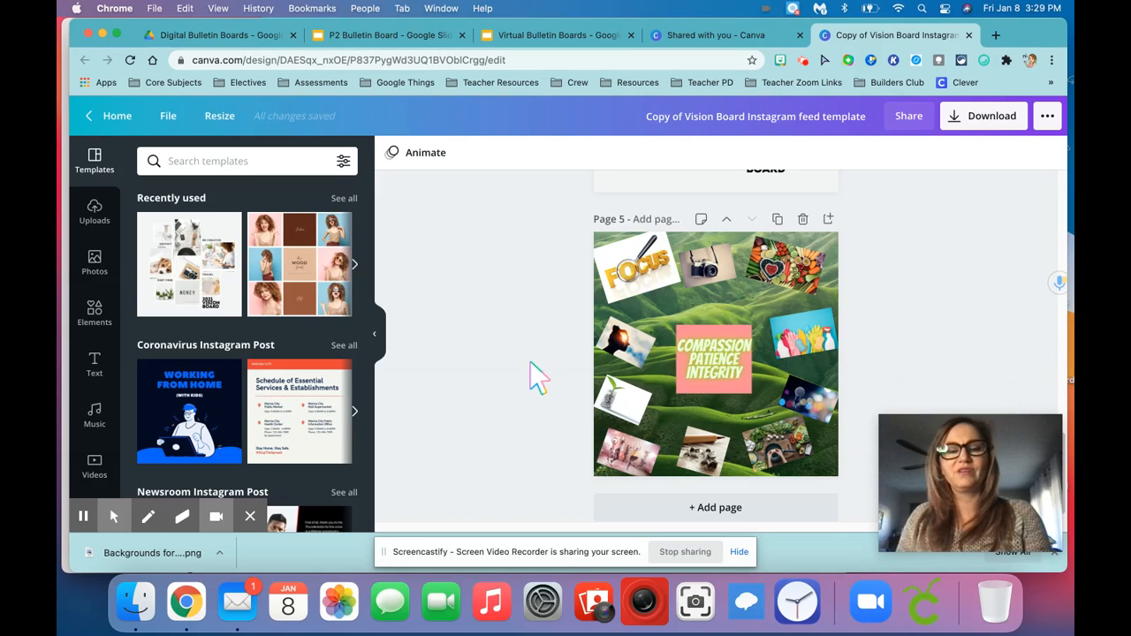
click(536, 35)
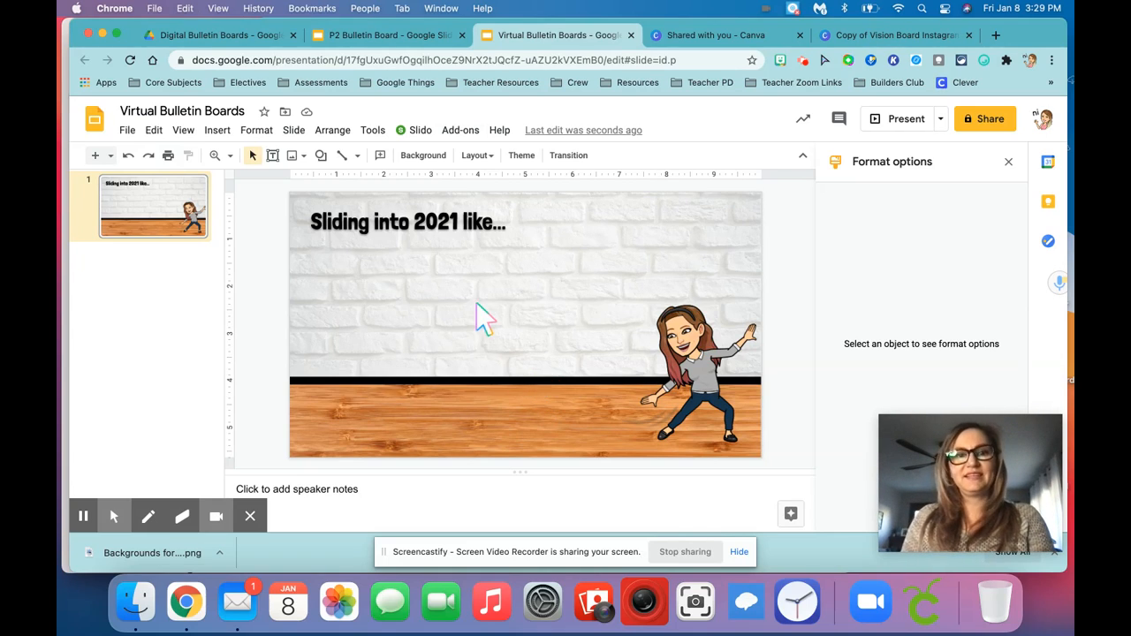
Paste the collage screenshot onto the slide and shrink it to a small thumbnail just below the start of the title
key(super+v)
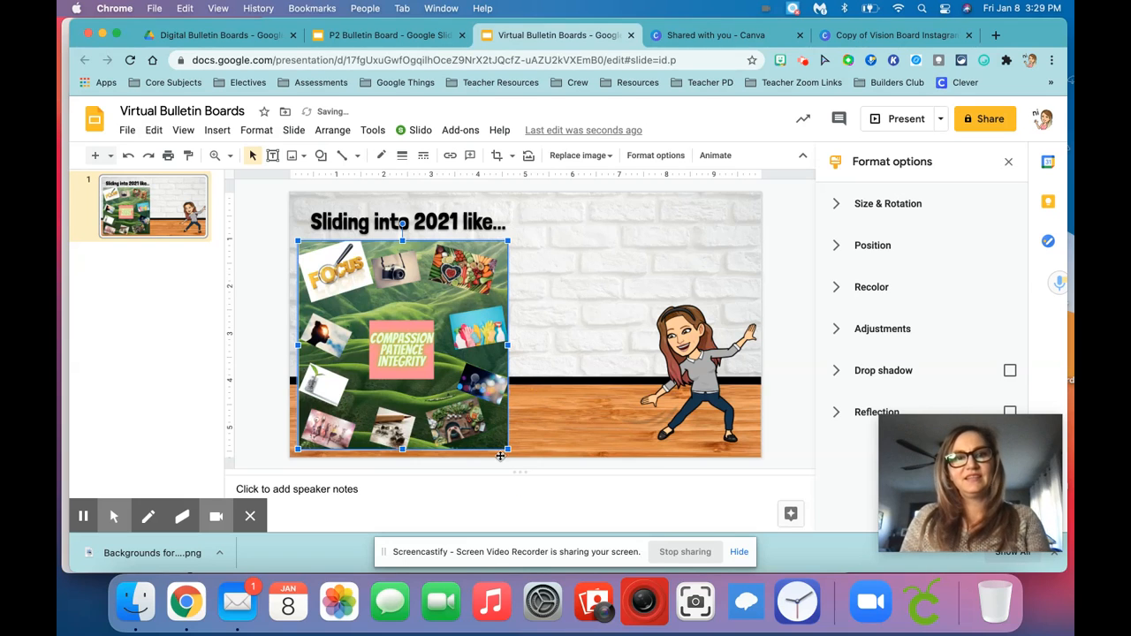
drag(508, 450, 345, 272)
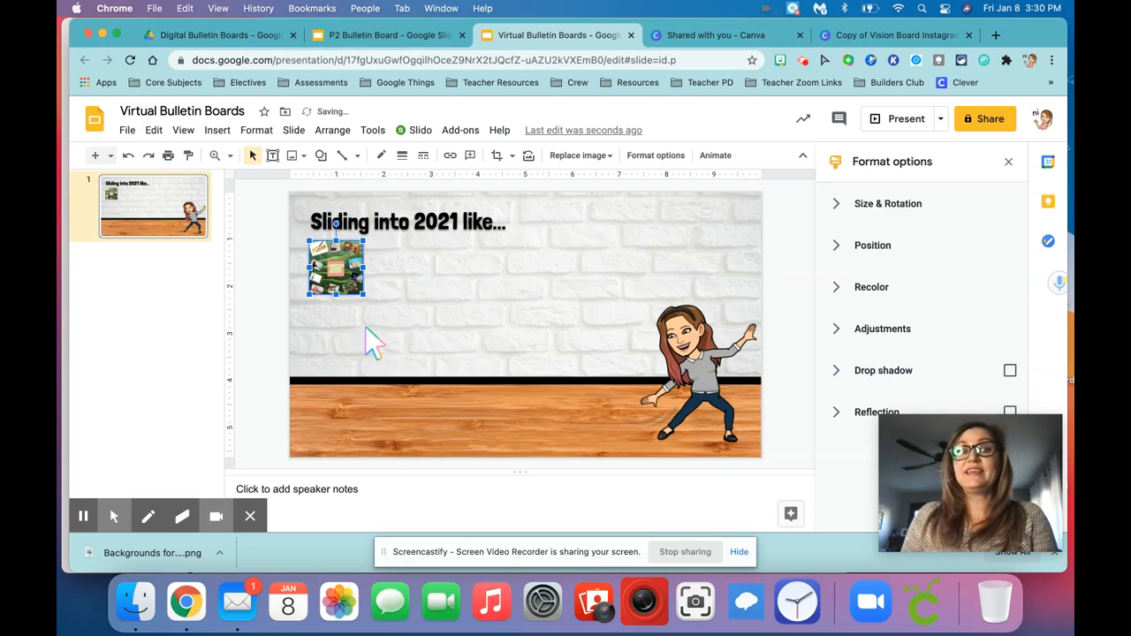
click(259, 289)
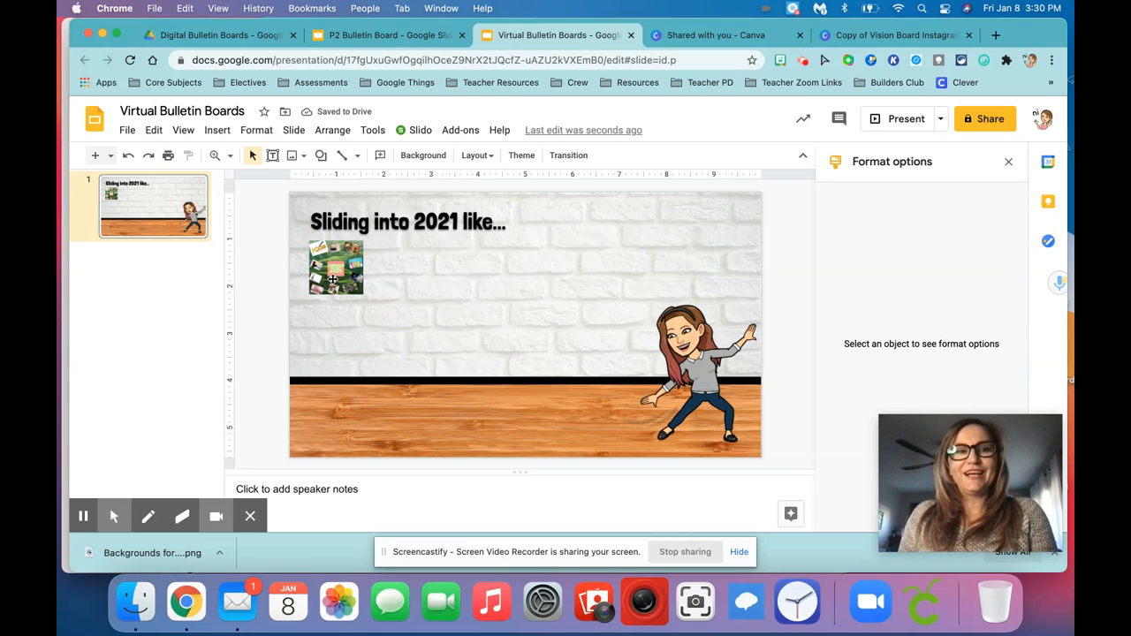
click(333, 279)
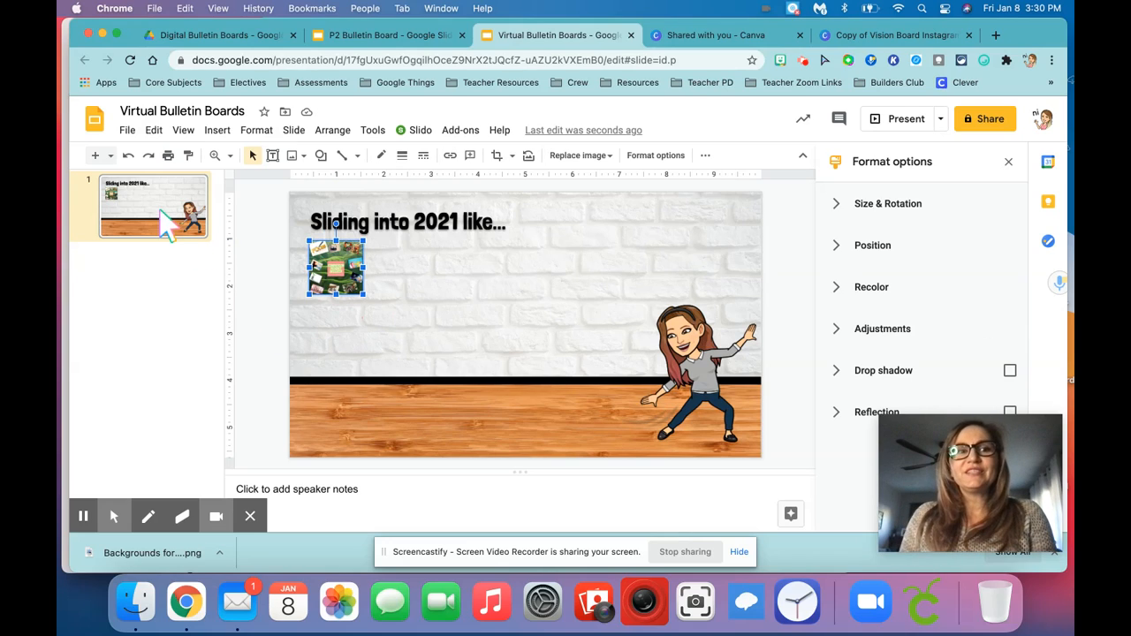
Add a second slide with the Blank layout and paste the full-size collage screenshot onto it
click(160, 214)
click(111, 155)
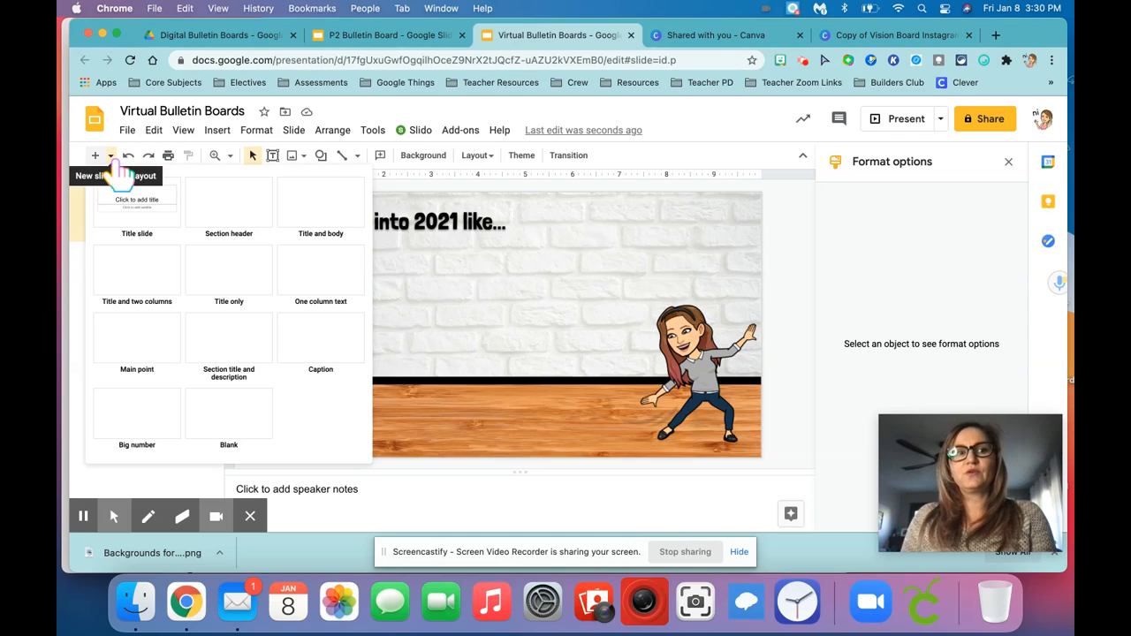
click(233, 415)
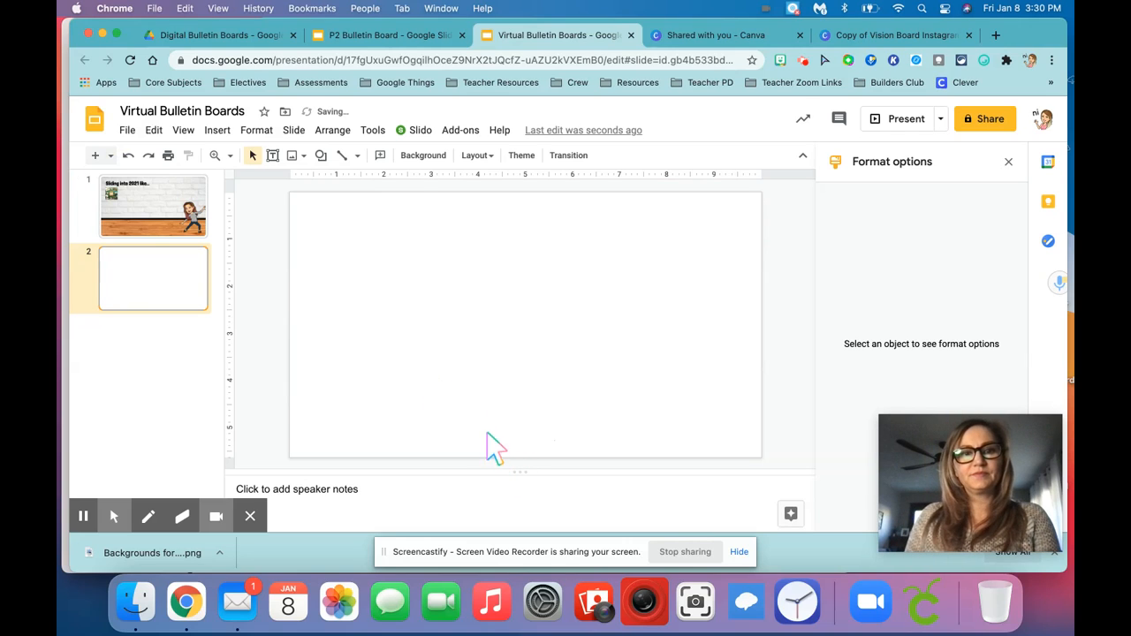
key(super+v)
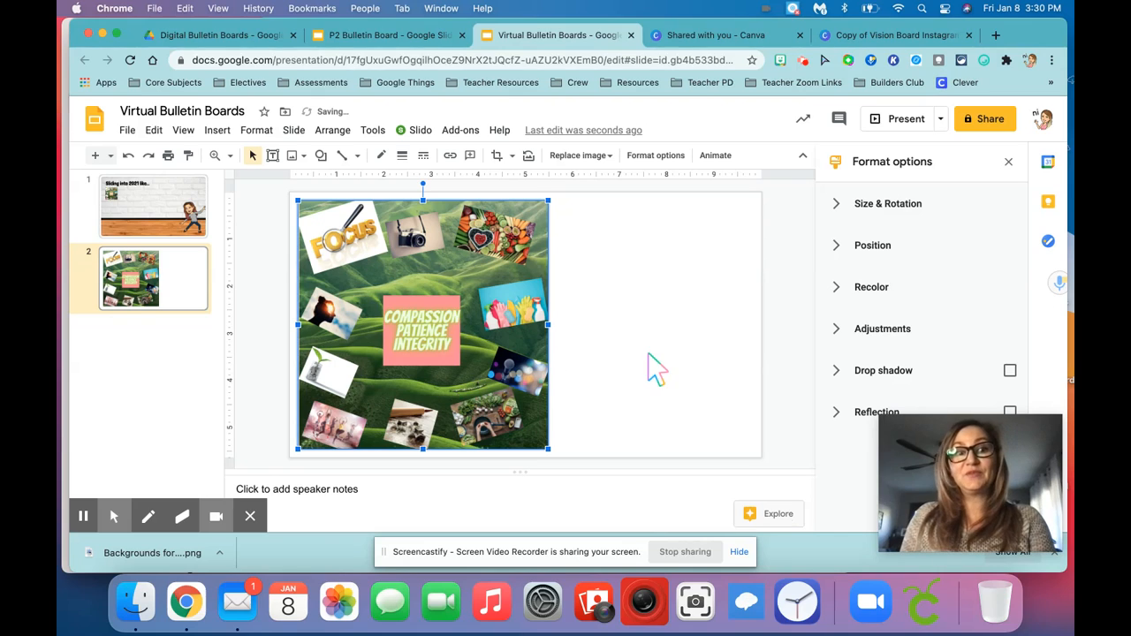
Add a text box beside the collage on slide 2 reading "Created by" with "Someone" on the second line
click(273, 157)
drag(559, 213, 745, 266)
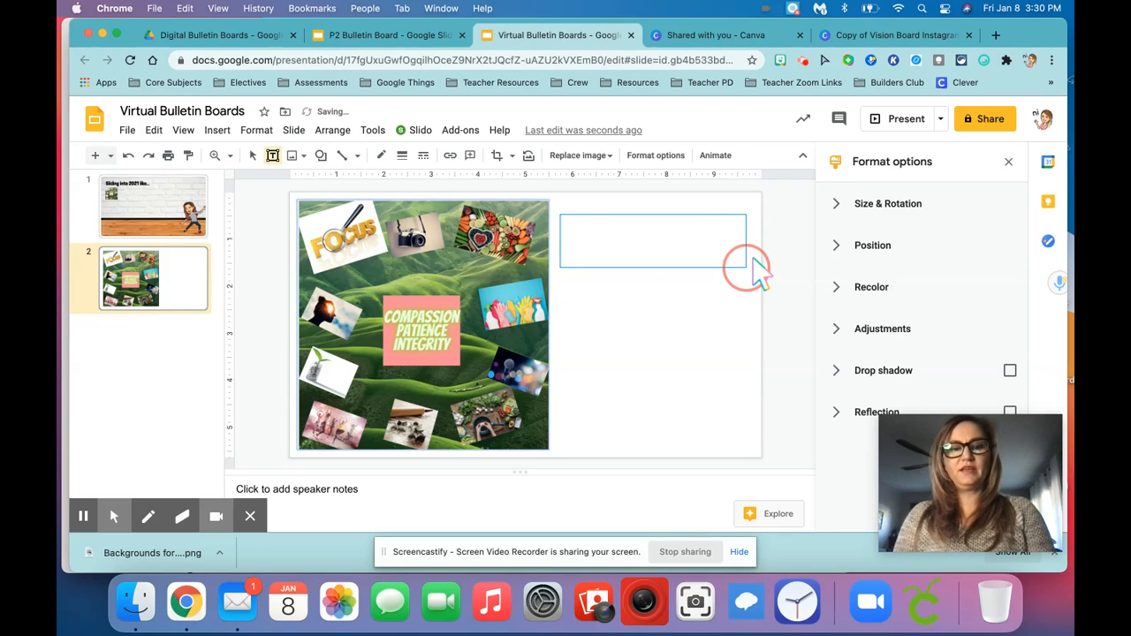
text(Created by)
key(Return)
text(Someone)
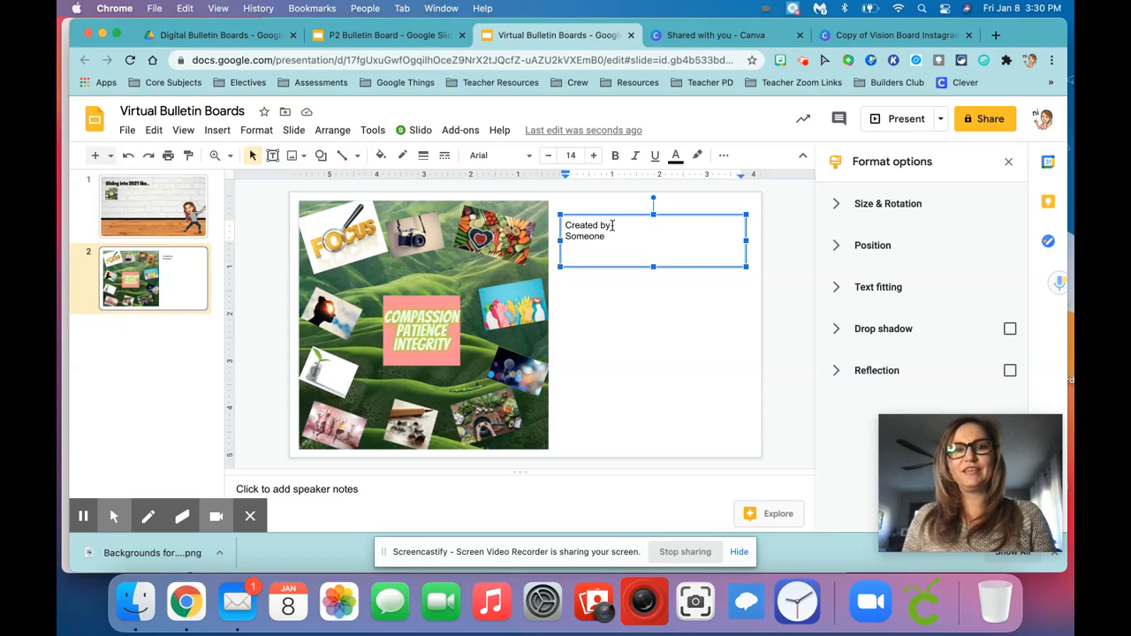
Increase the font size of both lines in the "Created by Someone" text box to 17
drag(606, 237, 532, 221)
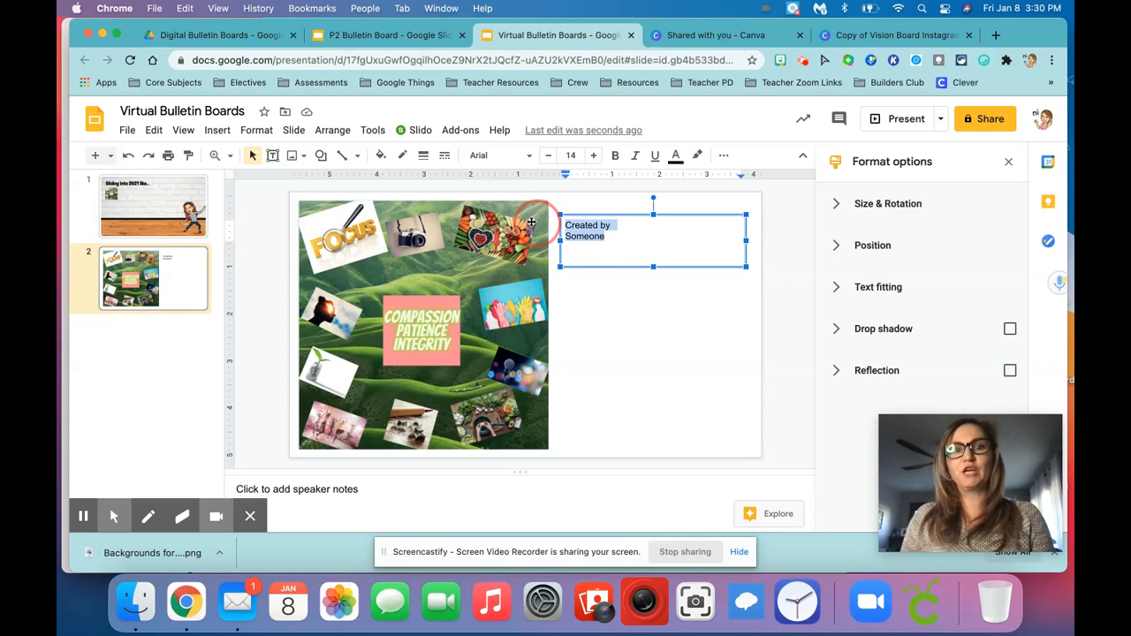
click(589, 157)
click(589, 156)
click(590, 157)
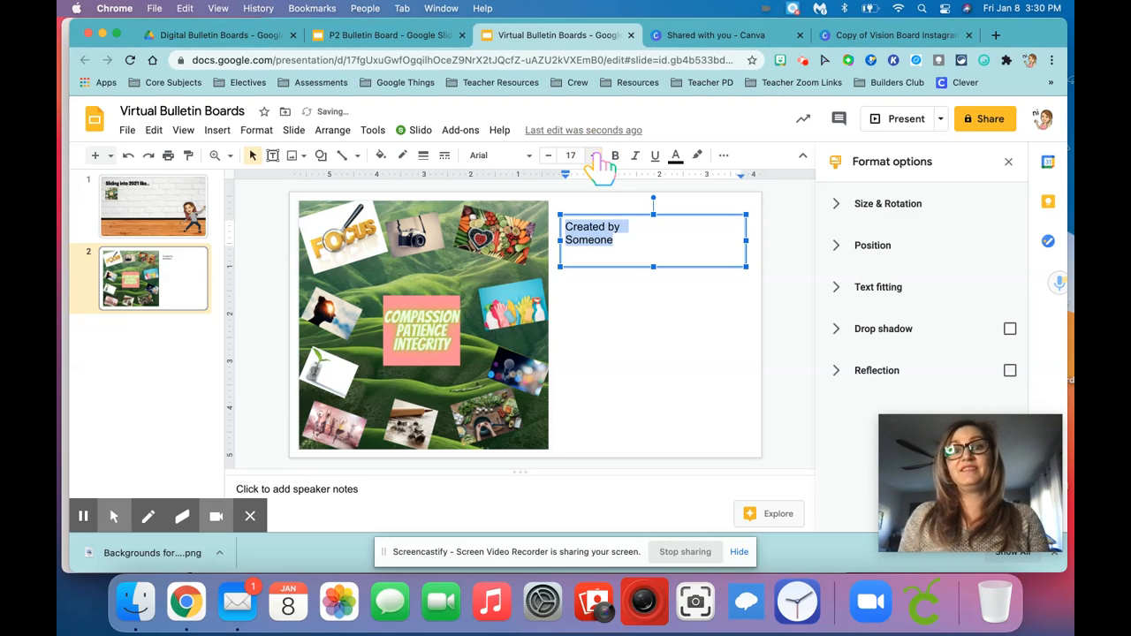